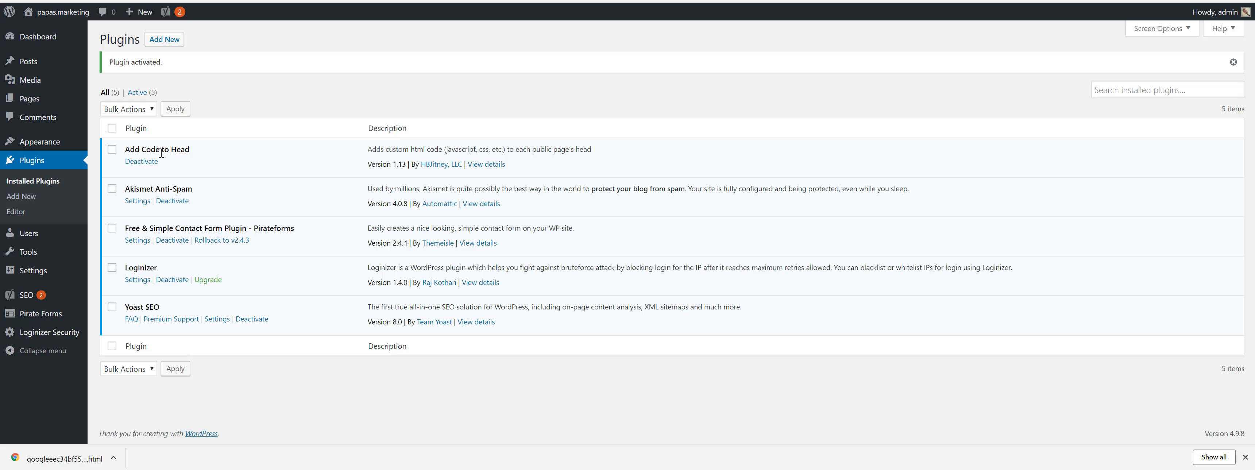
Open the Add Code to Head settings and place the cursor in the empty code field.
mouse_move(24, 277)
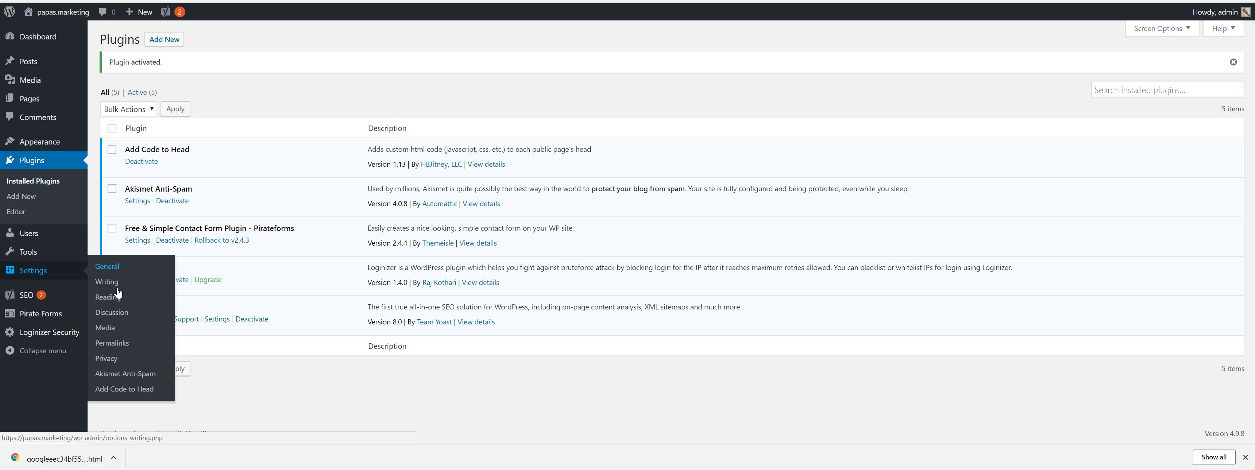
click(121, 394)
click(243, 64)
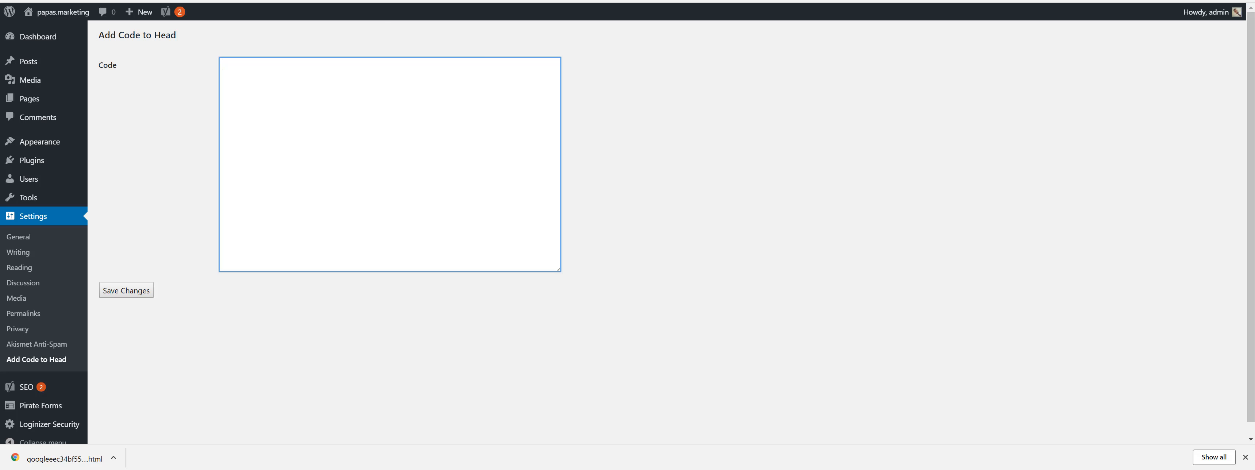
Search the web for "google analytics login" in a new tab and open Google Analytics from the results.
click(178, 0)
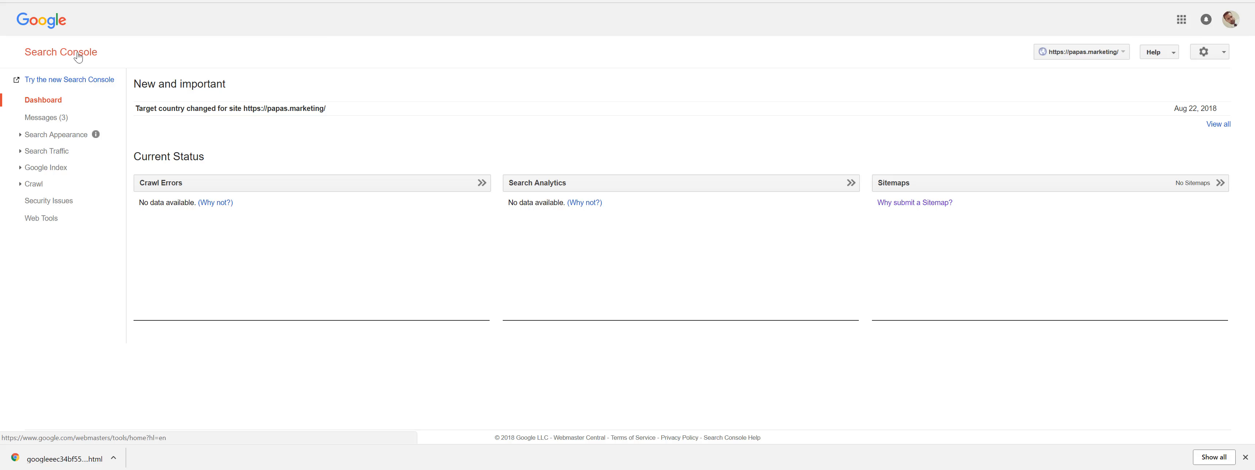
key(ctrl+t)
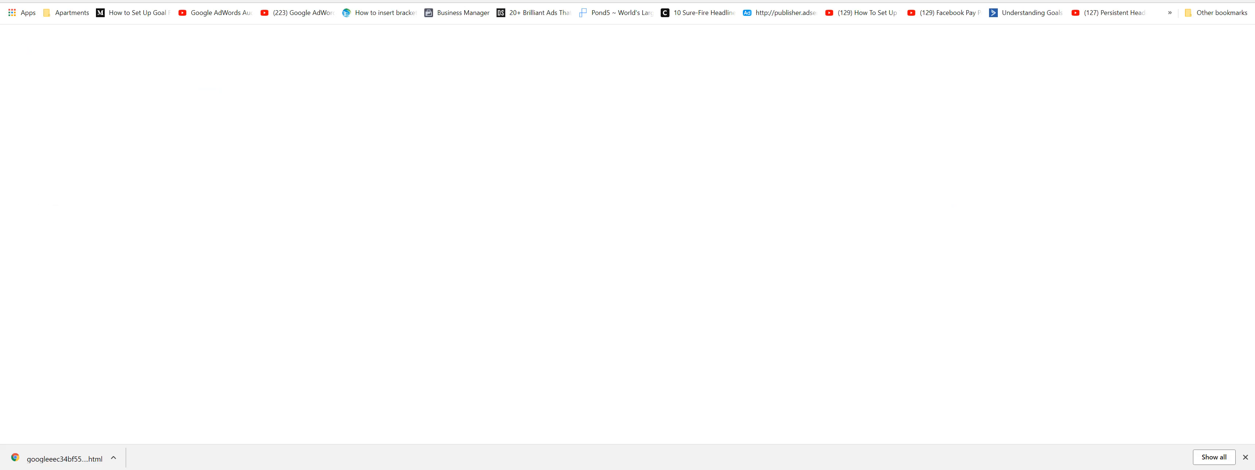
text(google)
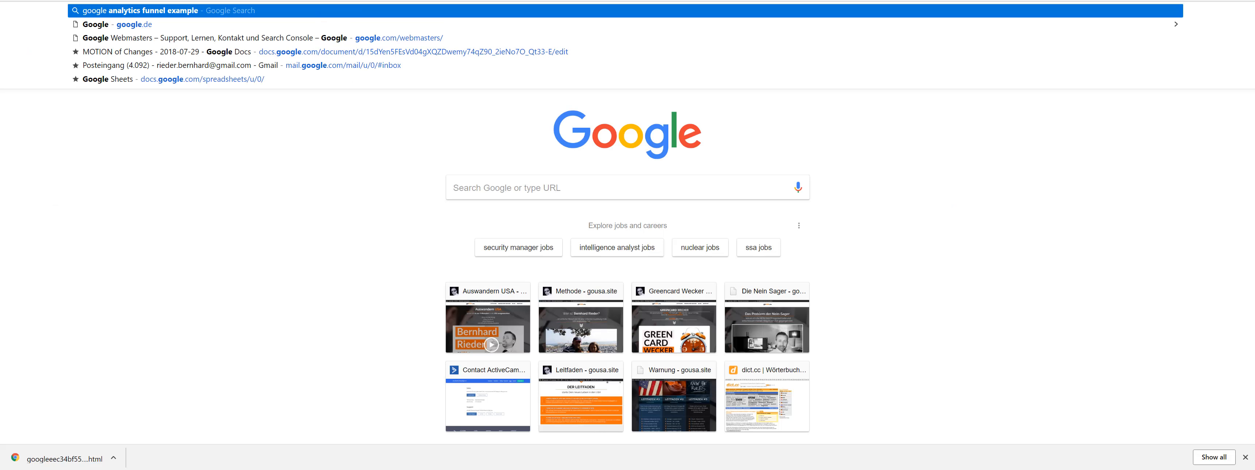
text( analytics)
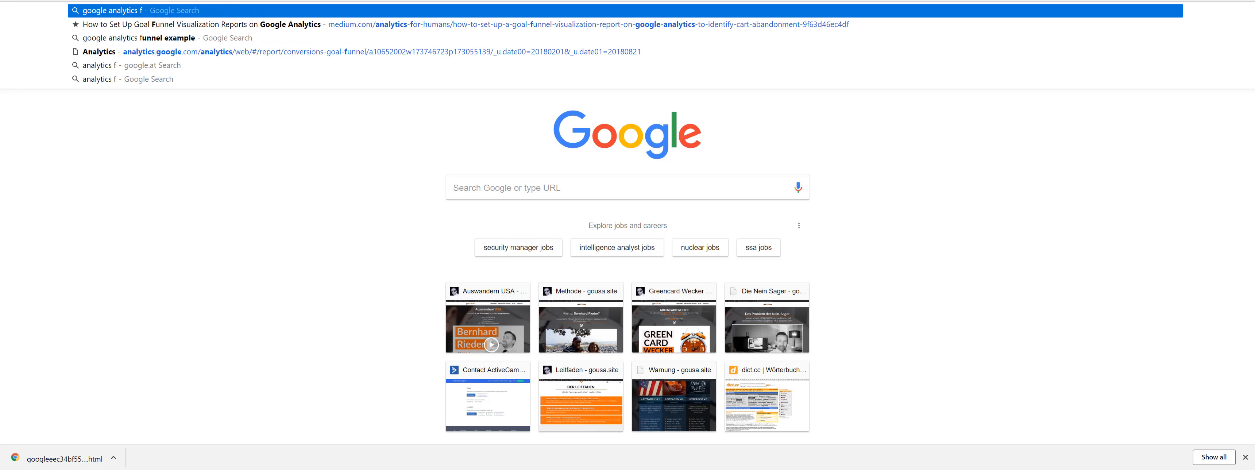
text( login)
key(Return)
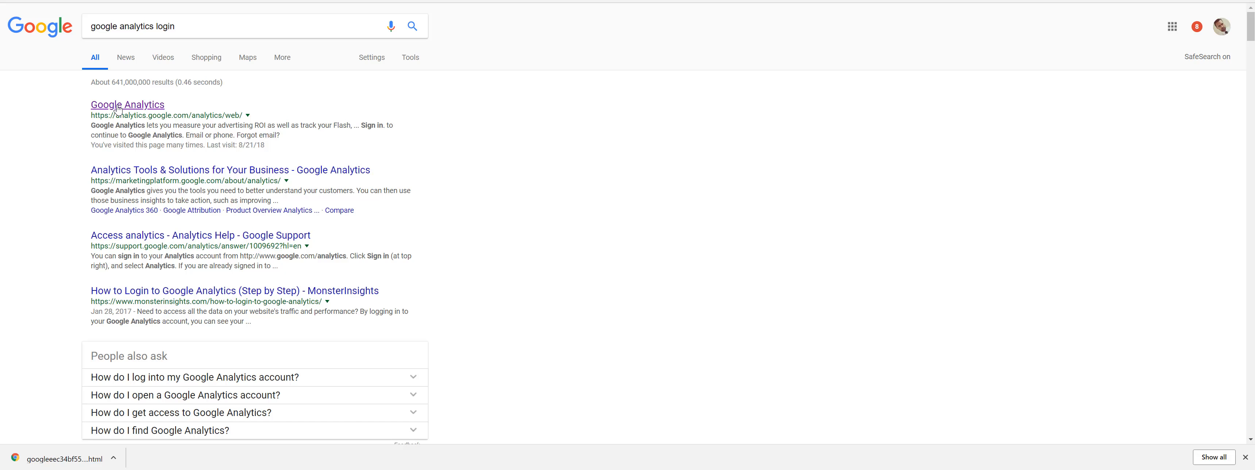
click(117, 106)
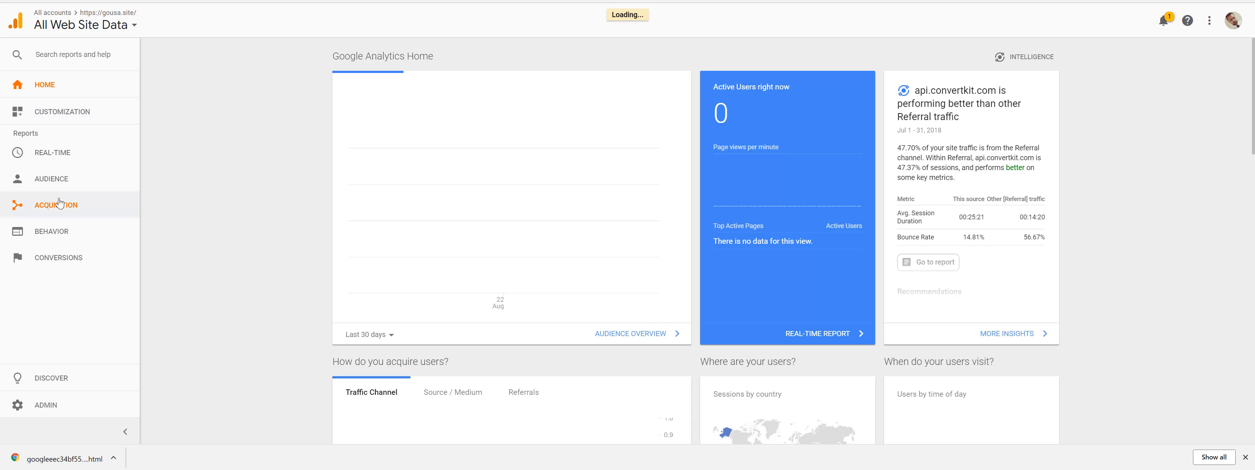
Open the Analytics admin settings and look through the account's list of existing properties.
mouse_move(547, 255)
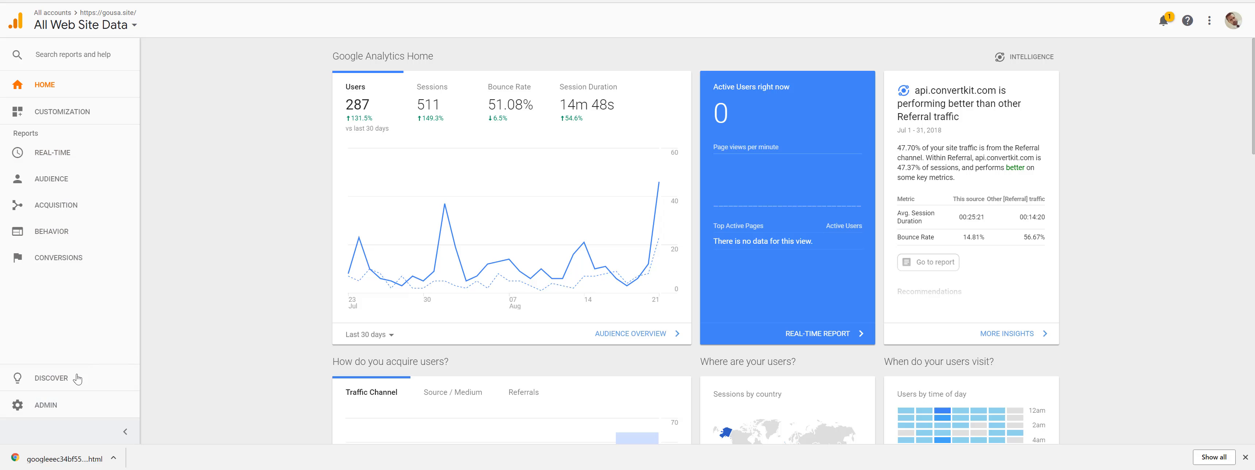
click(55, 409)
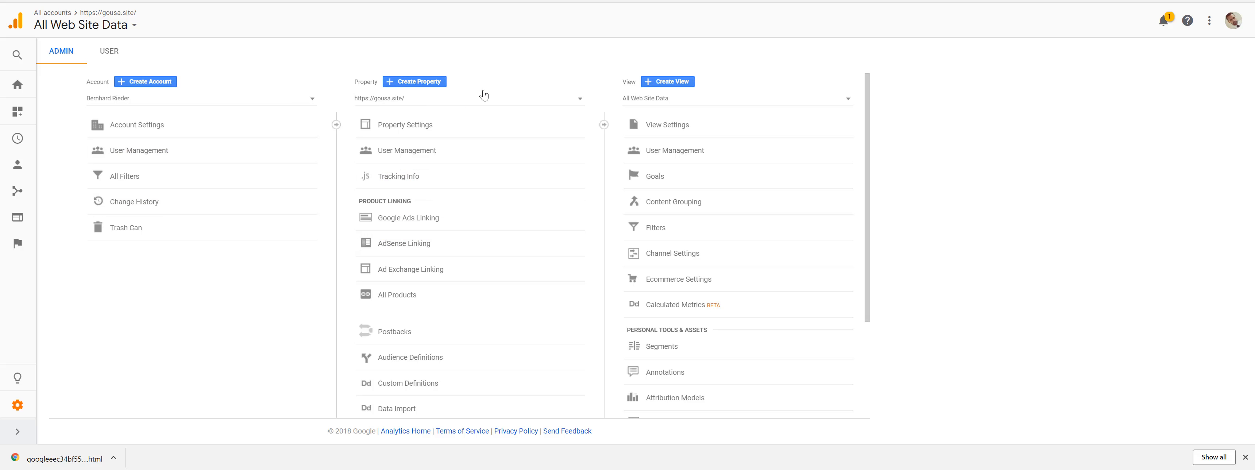
click(407, 104)
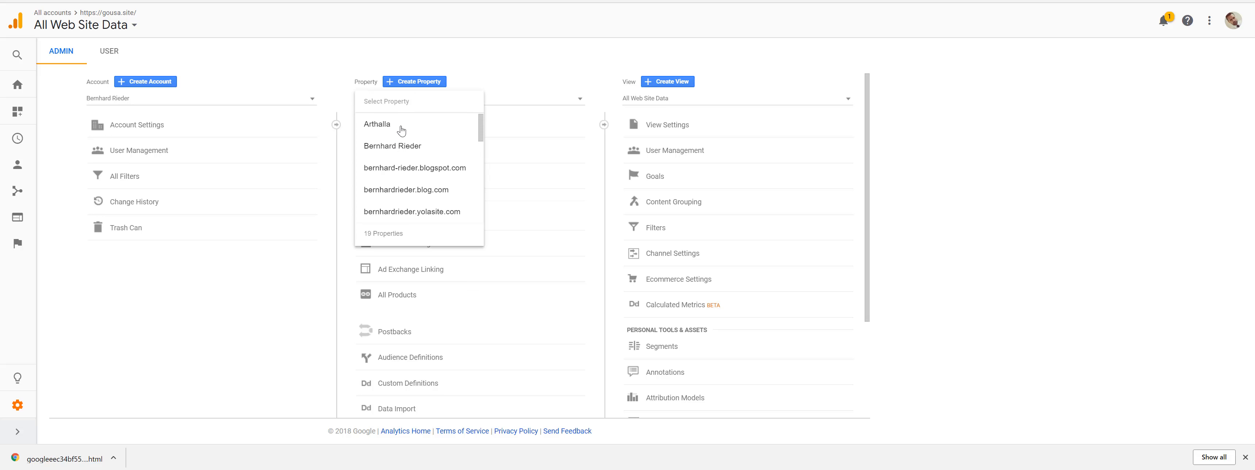
click(506, 84)
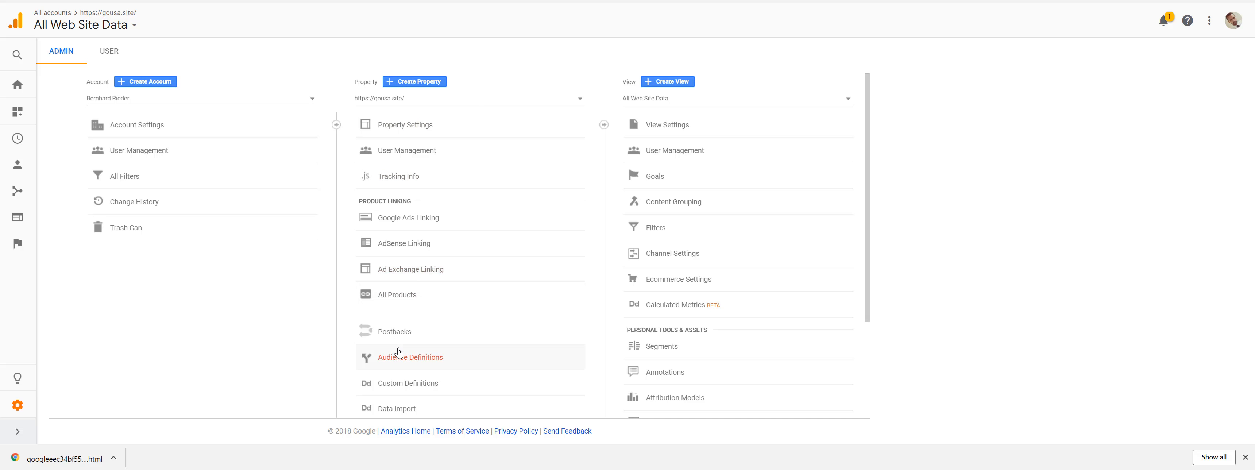
click(577, 100)
scroll(423, 200, down, 6)
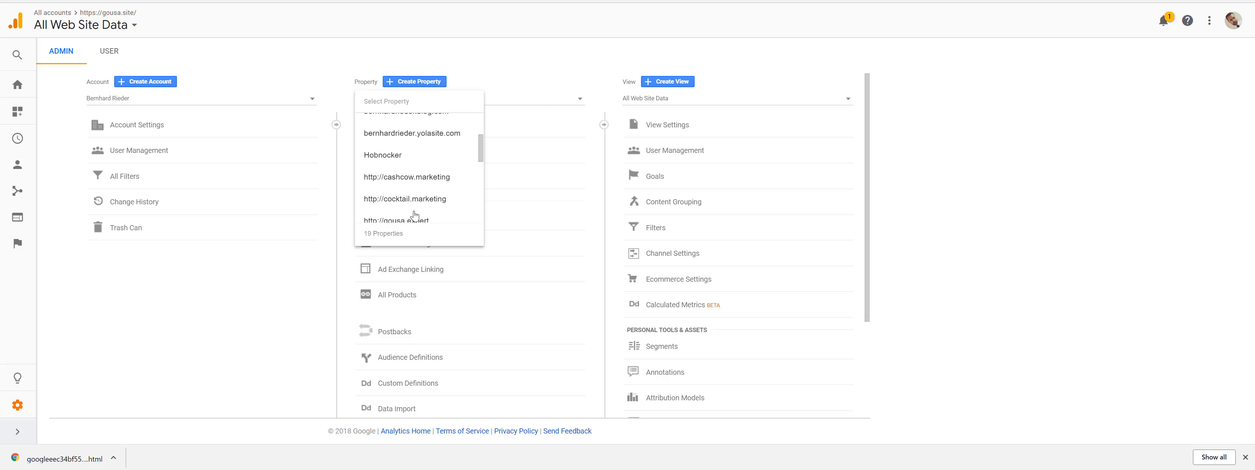
drag(477, 203, 479, 109)
click(486, 53)
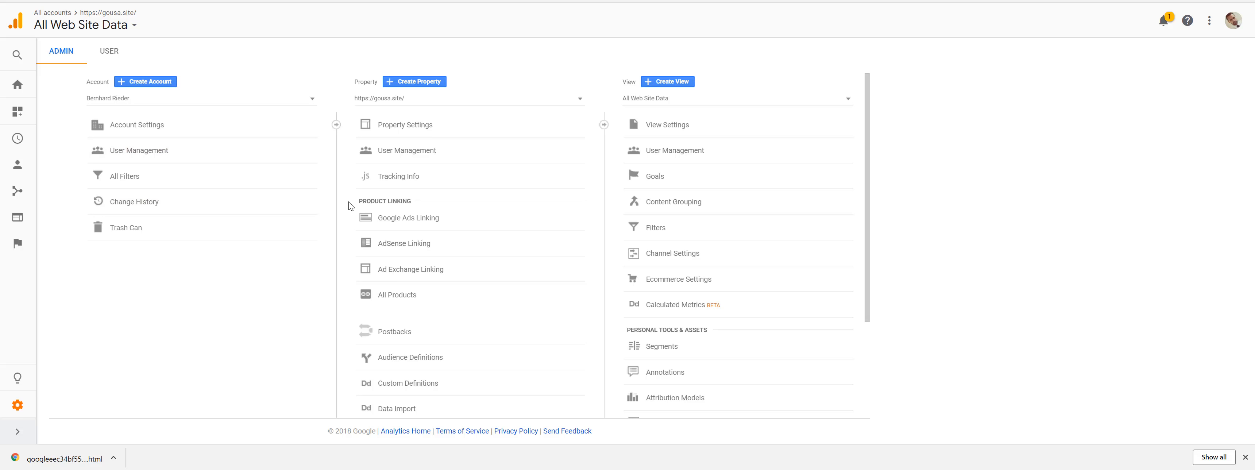
Start creating a new property in the account, with Website as what to track.
click(424, 83)
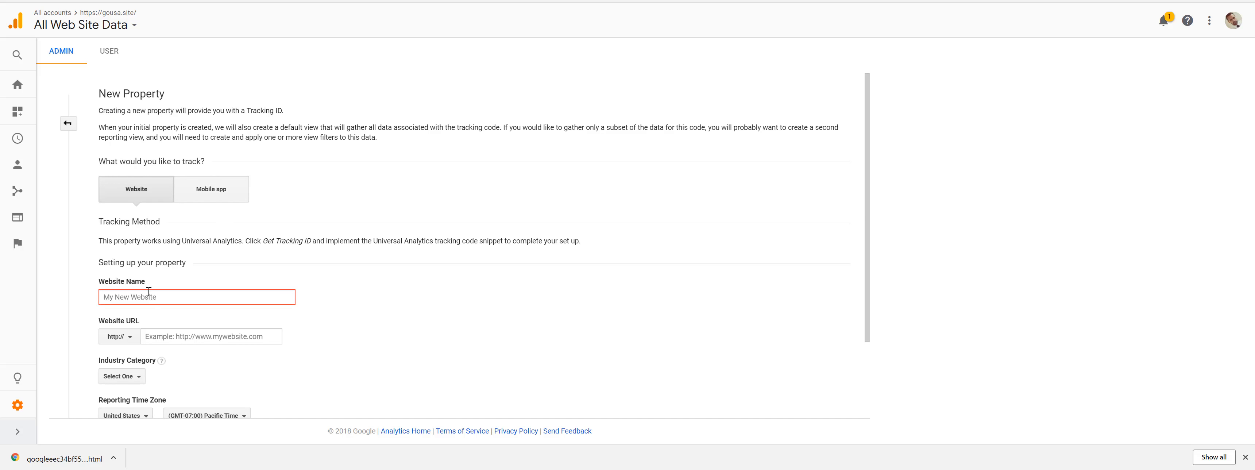
click(206, 197)
click(140, 198)
key(ctrl+Tab)
click(225, 0)
right_click(225, 0)
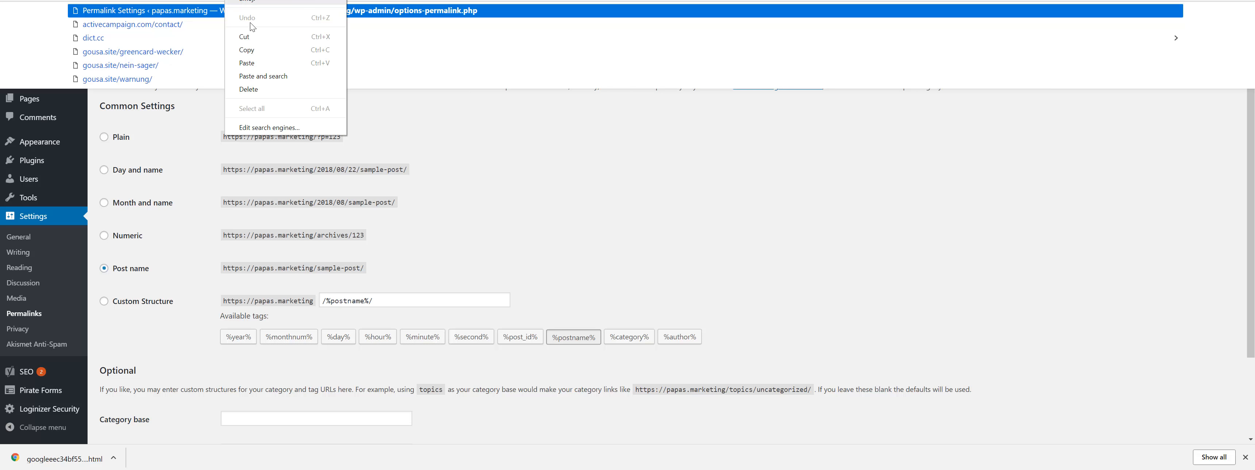
click(247, 51)
key(ctrl+shift+Tab)
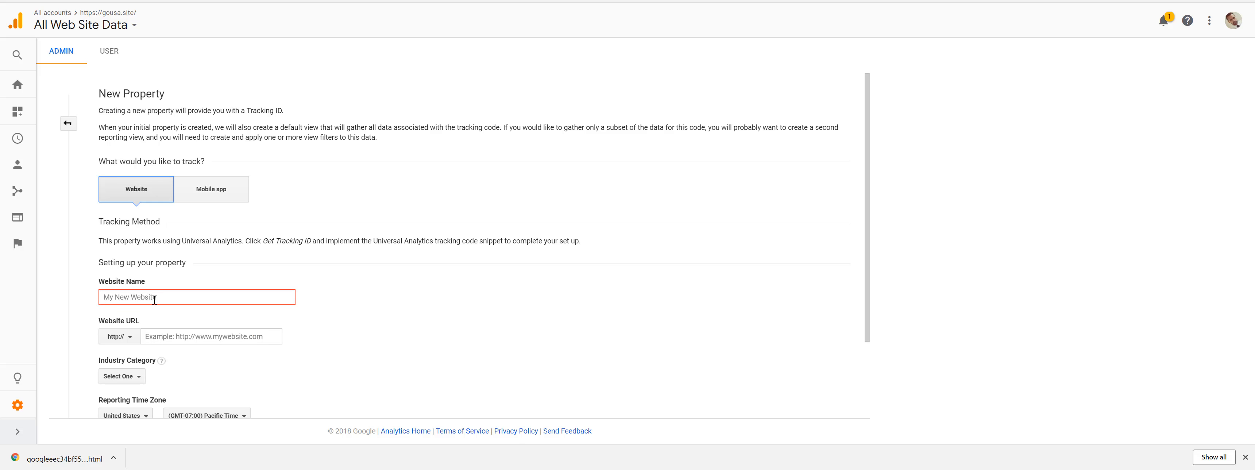
click(168, 299)
key(ctrl+v)
drag(182, 297, 542, 295)
key(BackSpace)
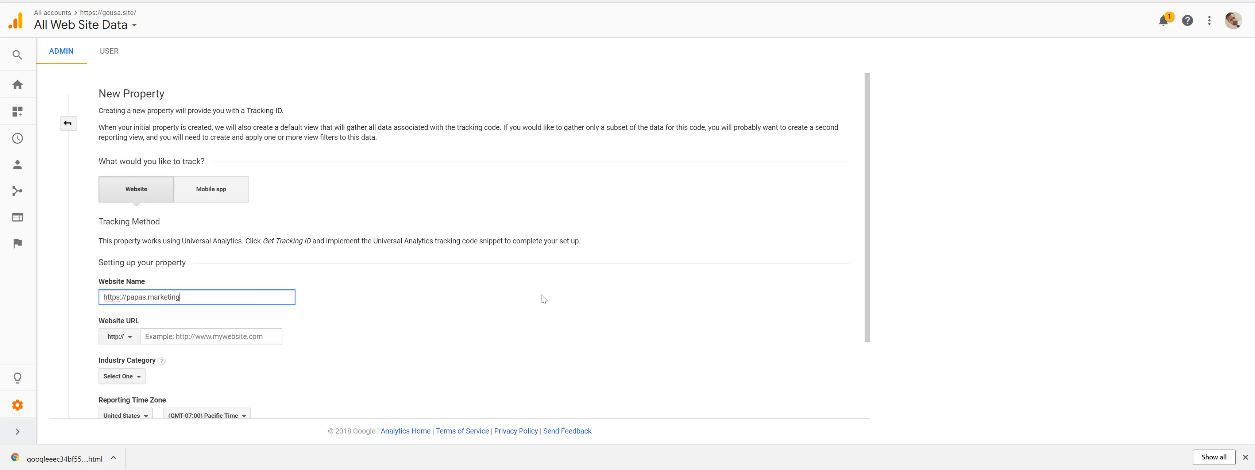
click(434, 285)
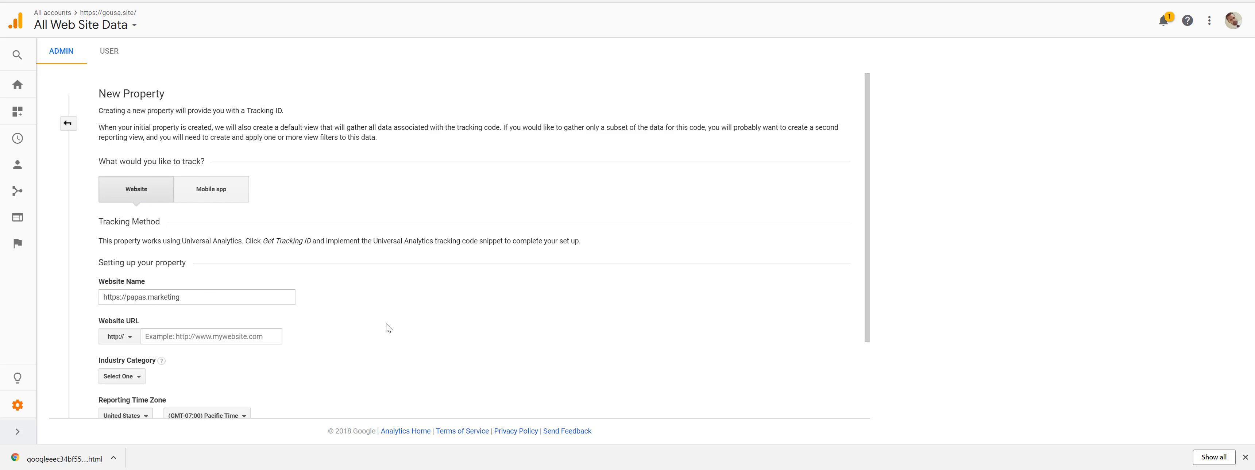
scroll(223, 316, down, 1)
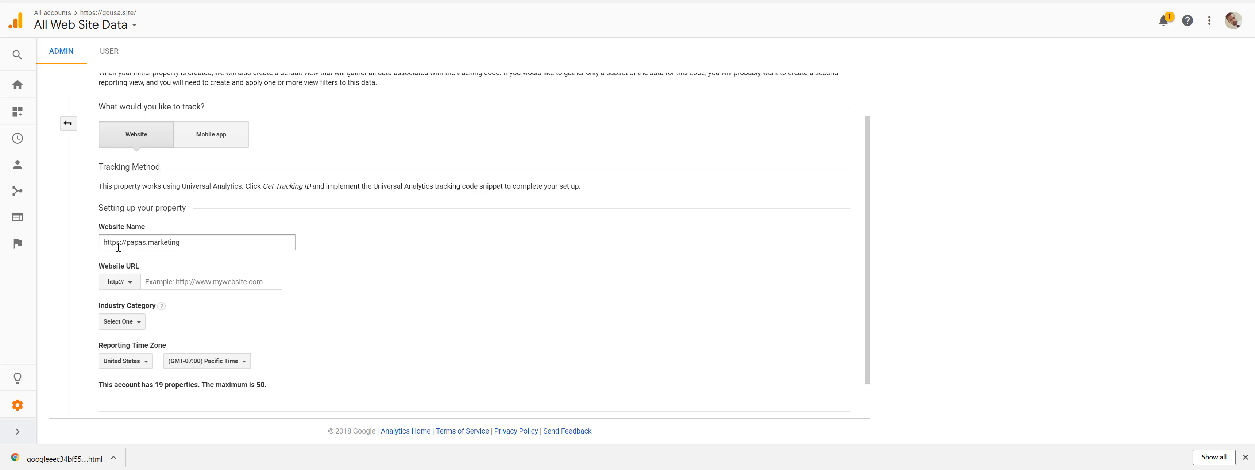
triple_click(168, 243)
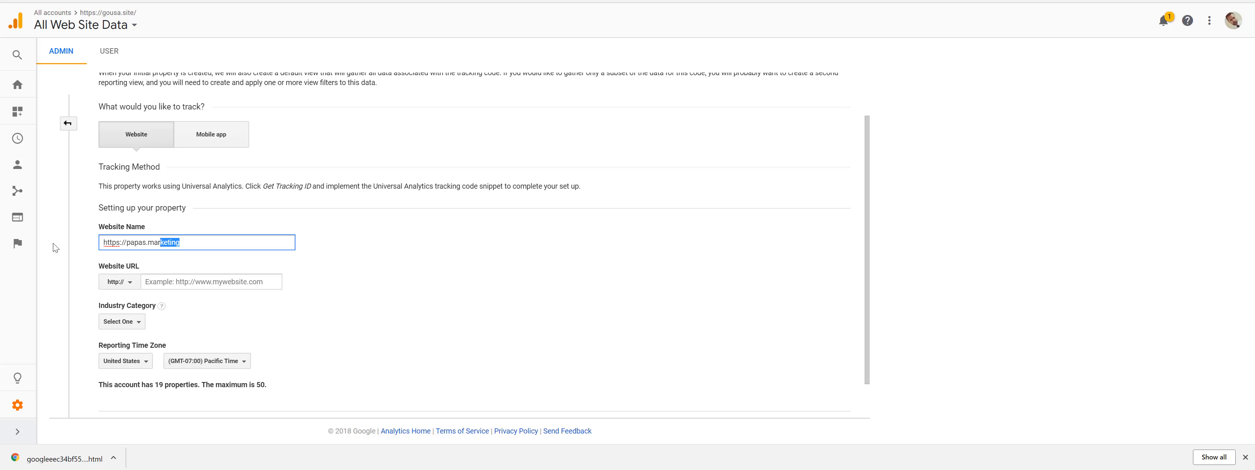
right_click(161, 245)
click(189, 287)
key(Tab)
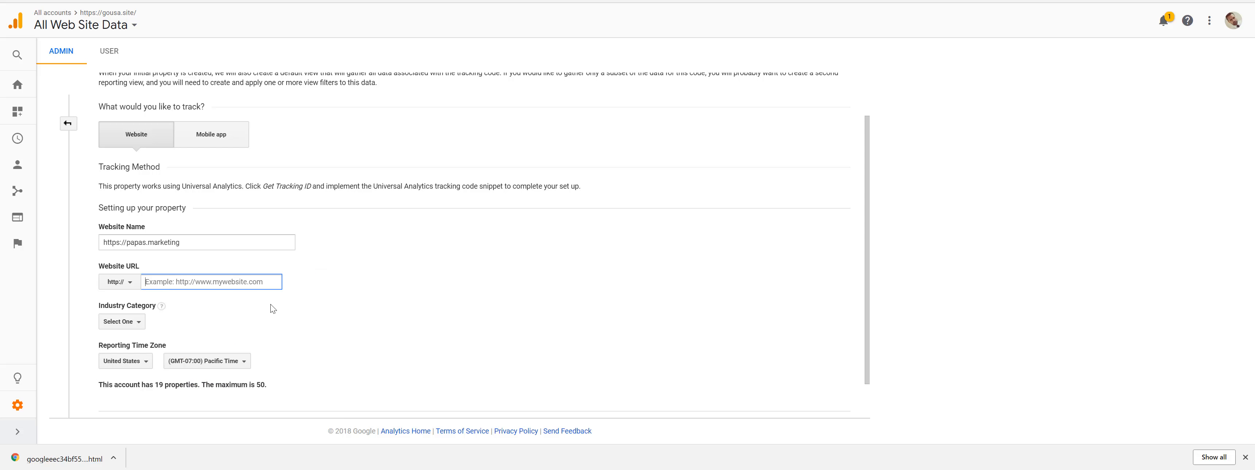
key(ctrl+v)
click(374, 298)
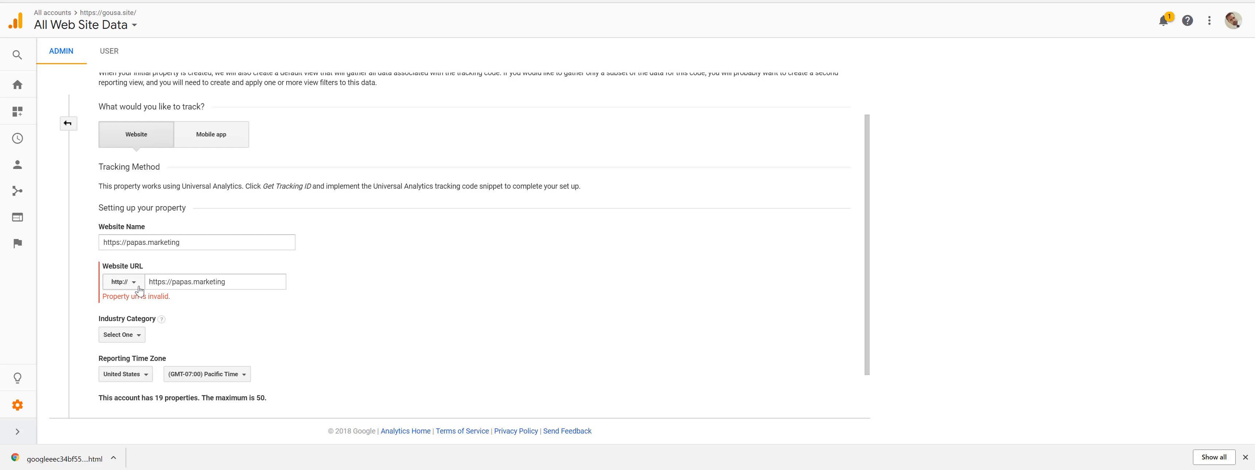
click(125, 281)
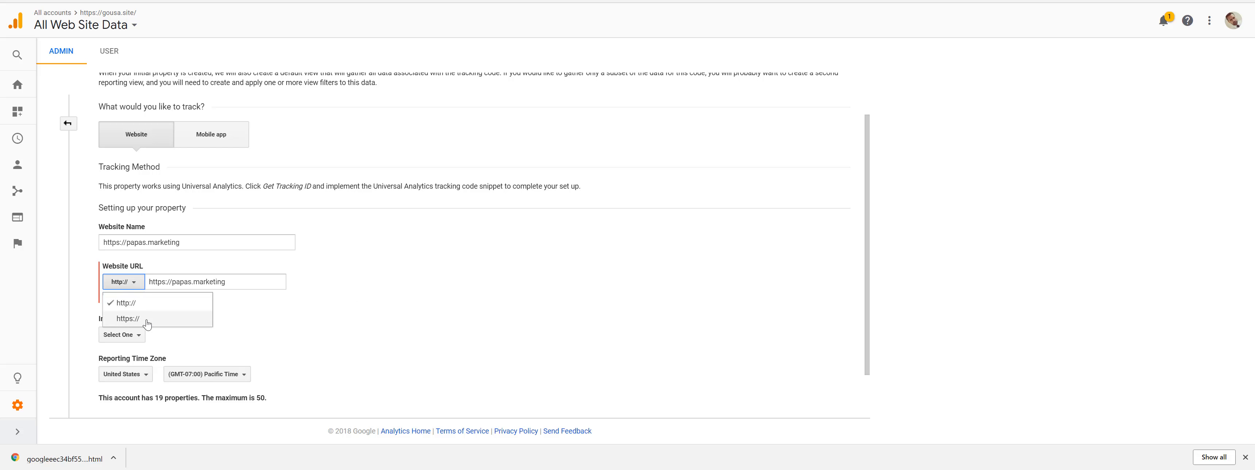
click(135, 319)
drag(172, 283, 112, 288)
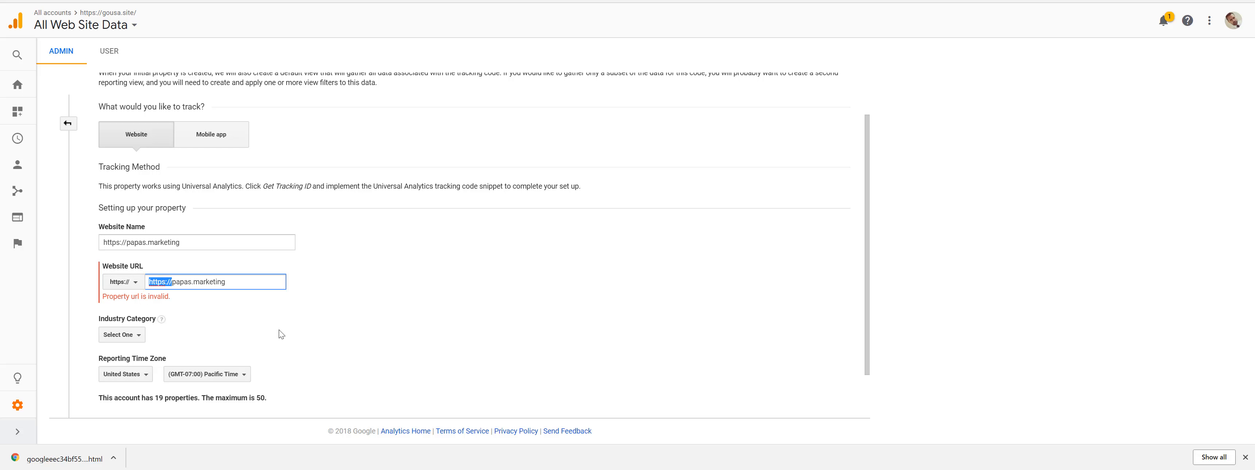
key(BackSpace)
click(351, 306)
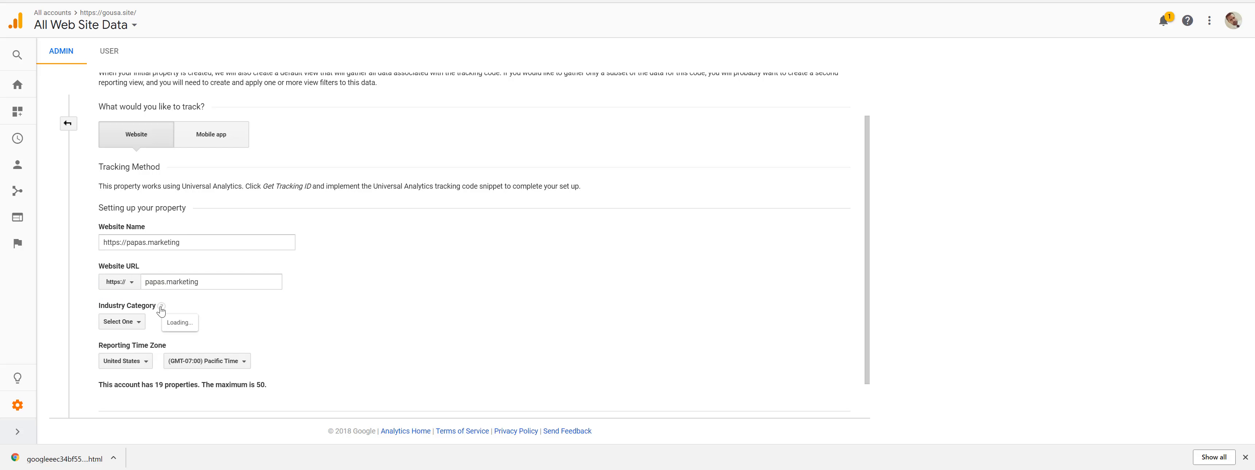
Set the property's industry category to Business and Industrial Markets.
scroll(302, 268, down, 1)
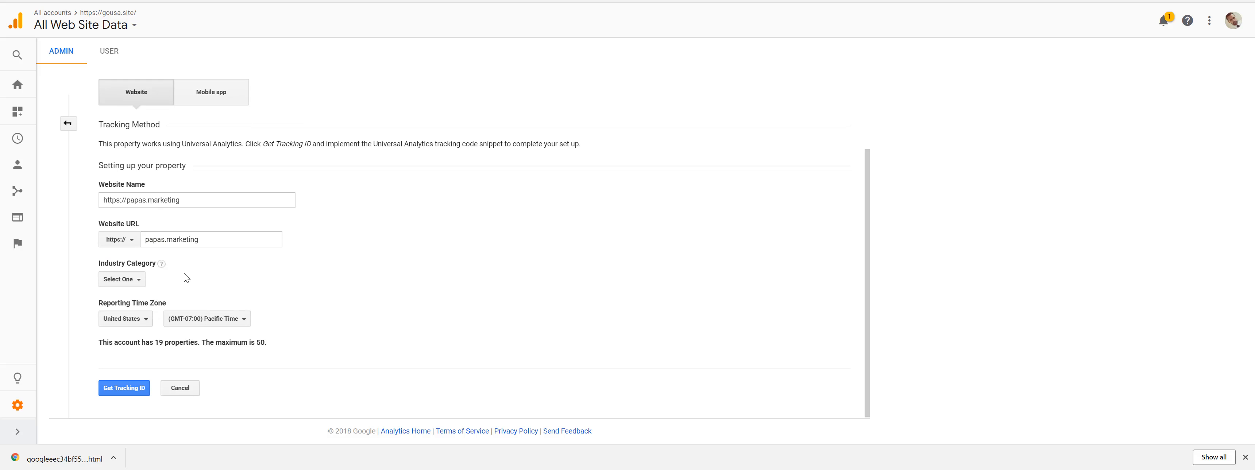
click(139, 282)
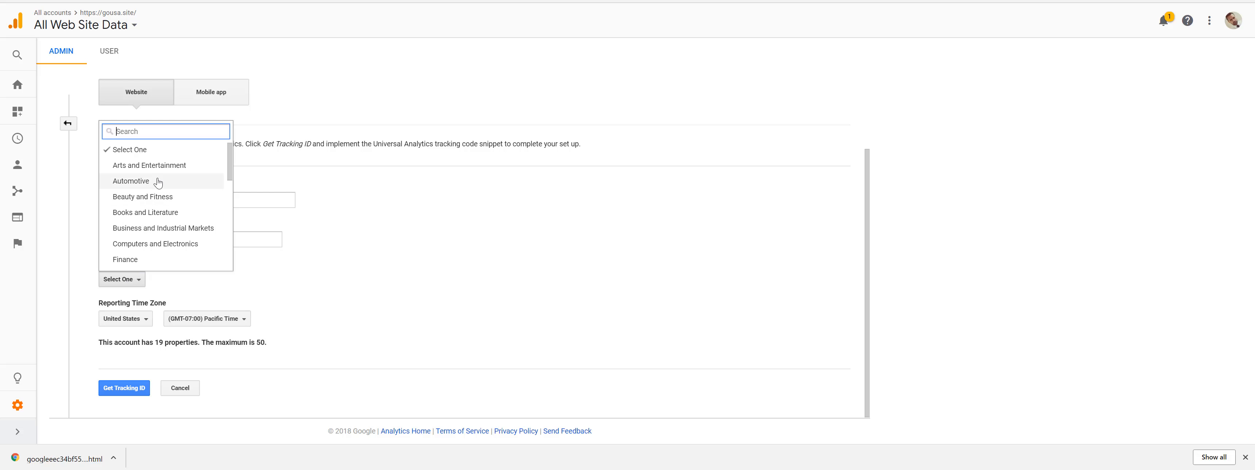
scroll(164, 211, down, 1)
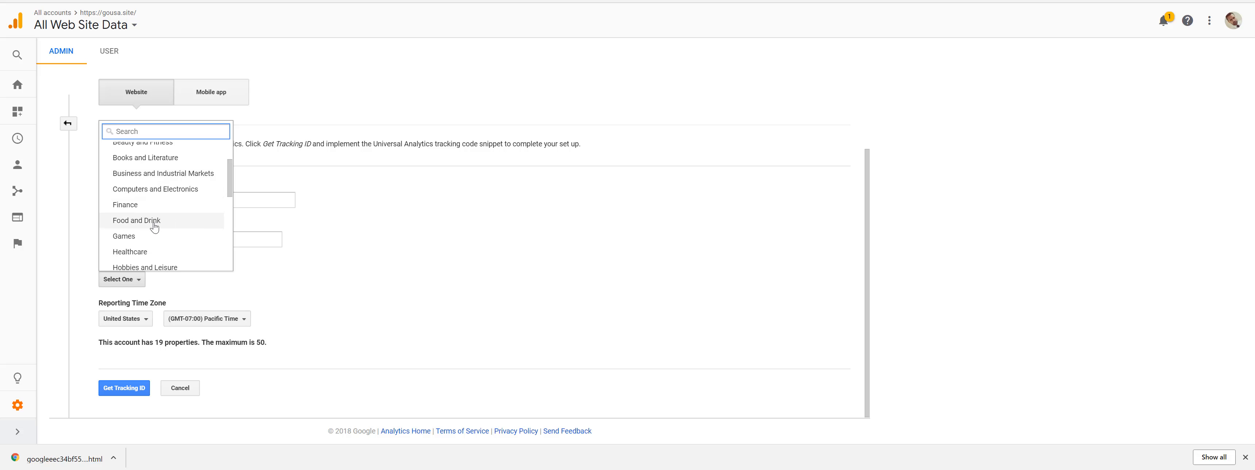
scroll(155, 231, down, 1)
scroll(154, 230, down, 1)
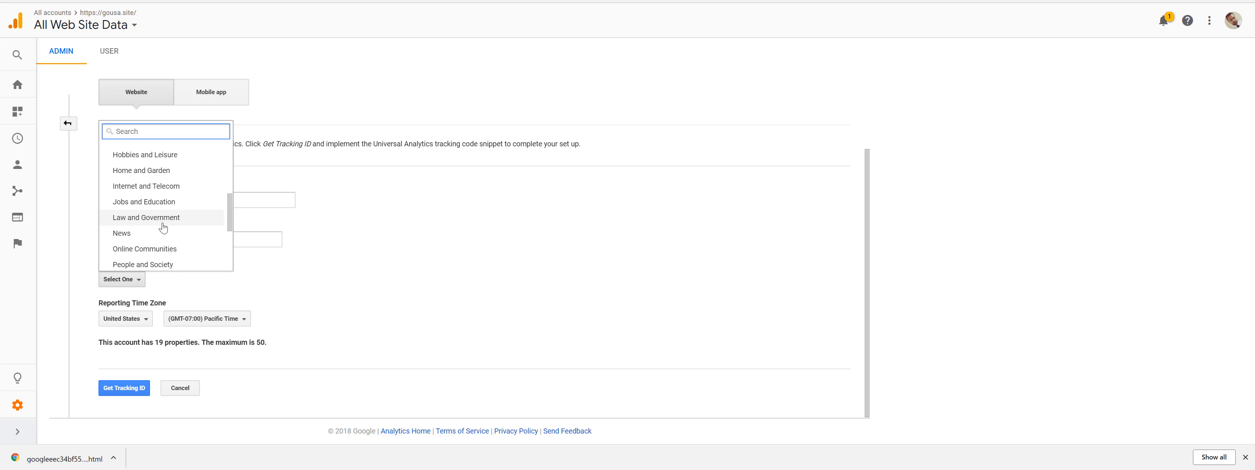
scroll(167, 226, down, 1)
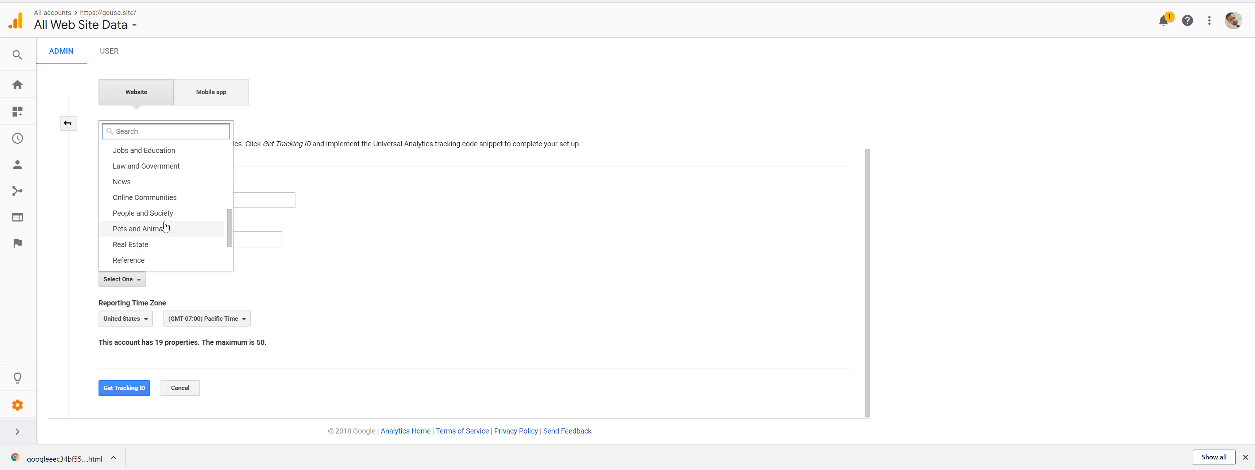
scroll(165, 227, down, 1)
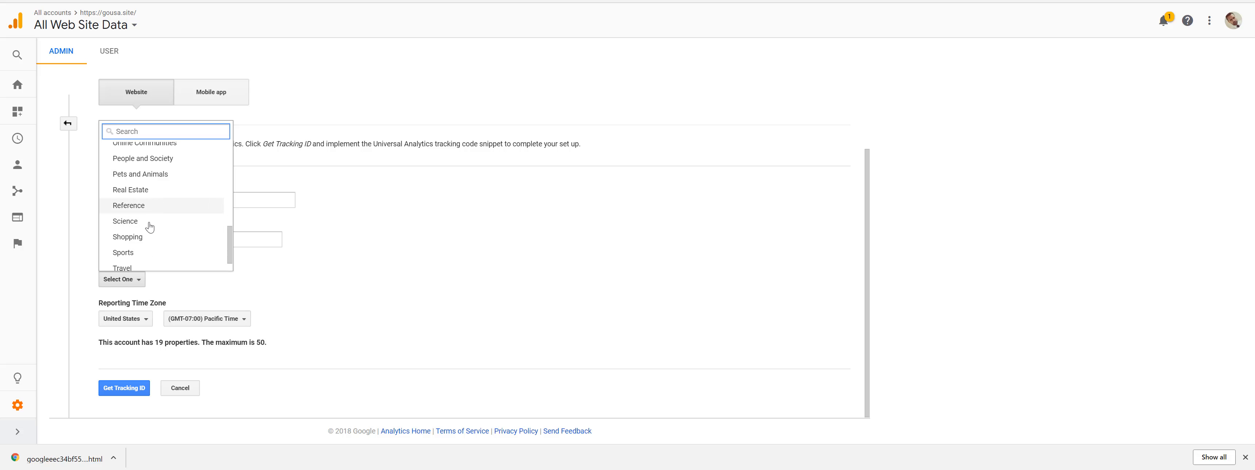
scroll(149, 227, down, 1)
scroll(147, 243, up, 1)
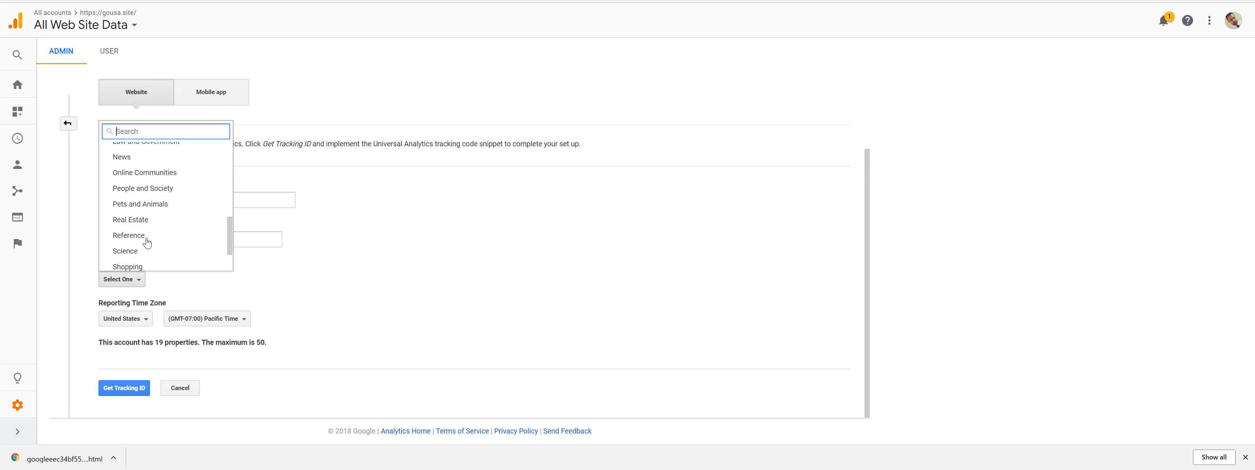
scroll(147, 242, up, 2)
scroll(147, 243, up, 3)
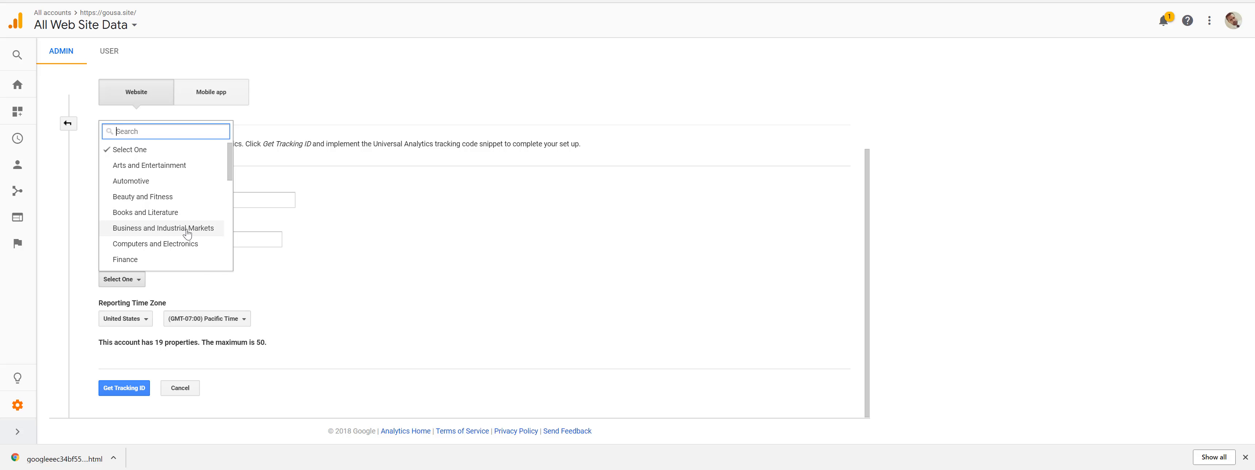
click(176, 229)
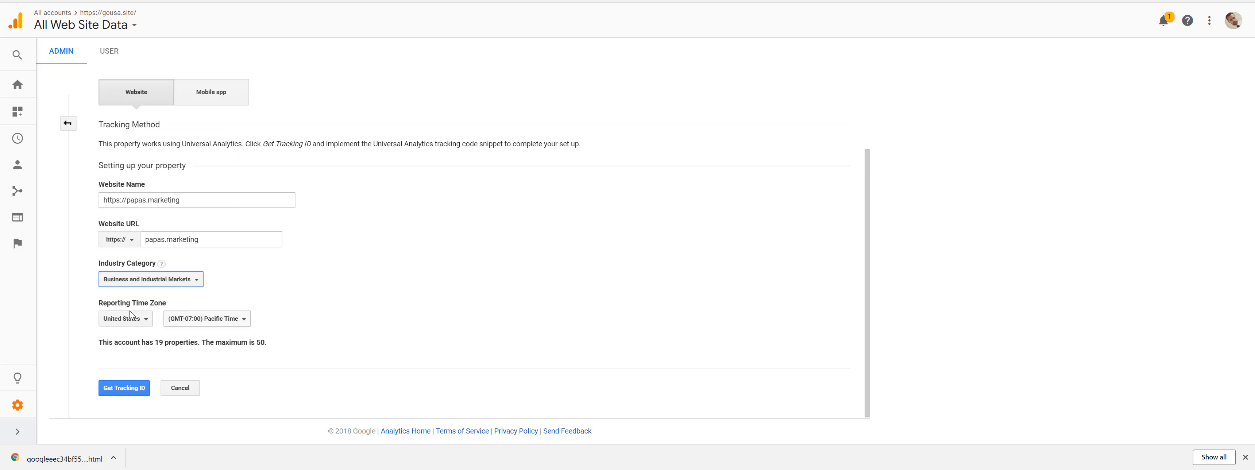
Choose (GMT-07:00) Pacific Time as the reporting time zone and create the property by requesting its tracking ID.
click(222, 323)
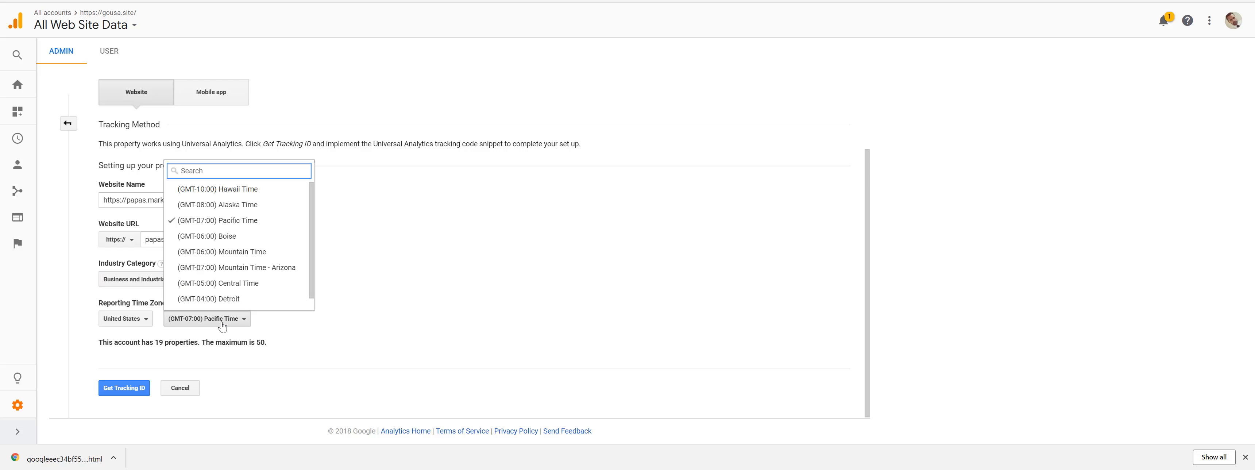
click(233, 223)
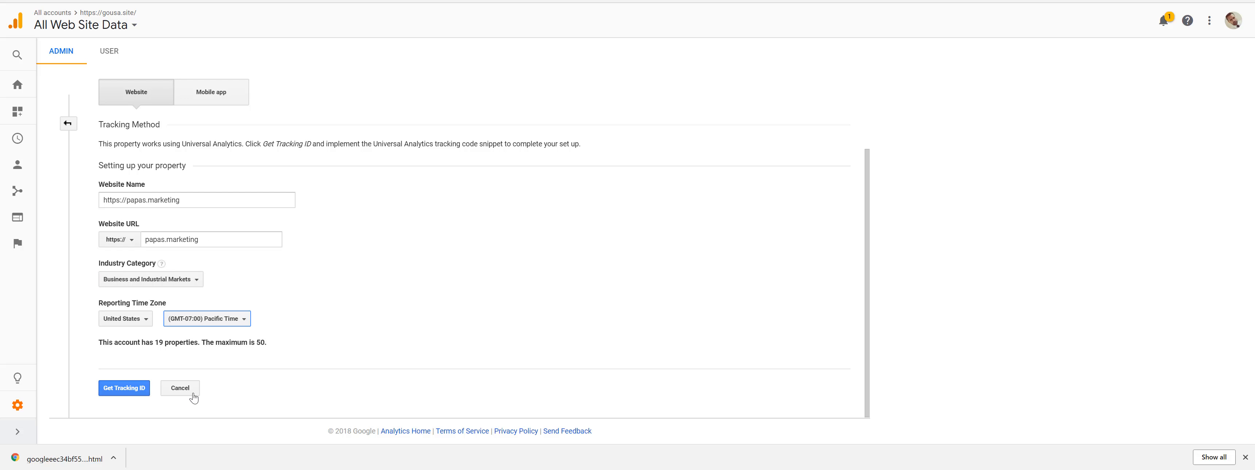
click(123, 389)
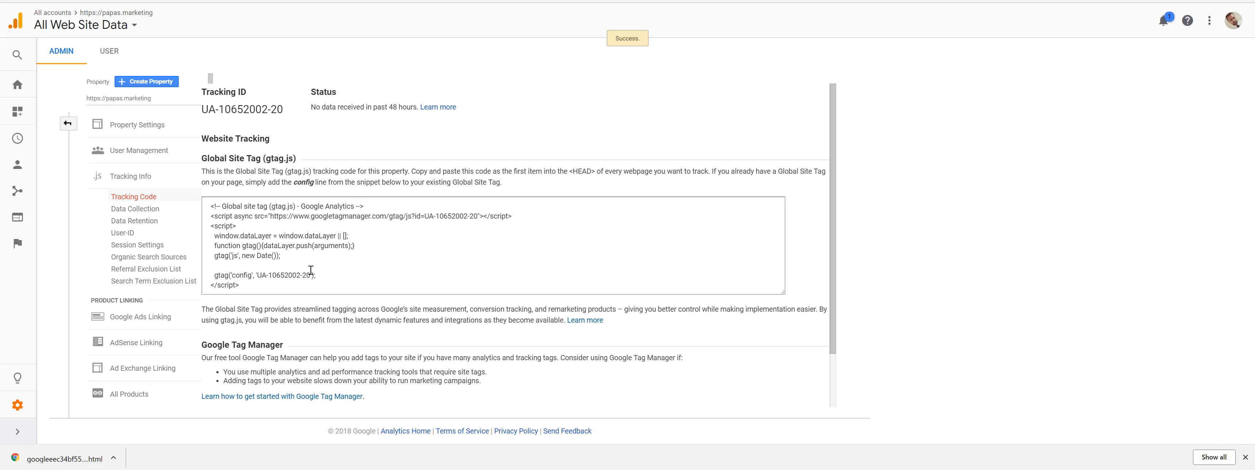
Copy the entire Global Site Tag (gtag.js) tracking code of the new property.
drag(241, 287, 205, 204)
right_click(235, 217)
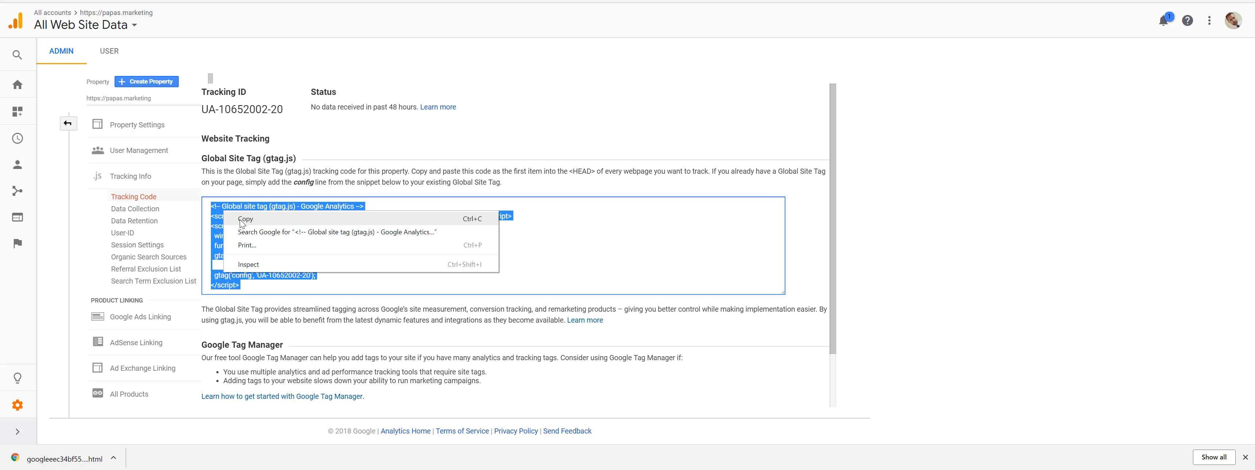
click(240, 220)
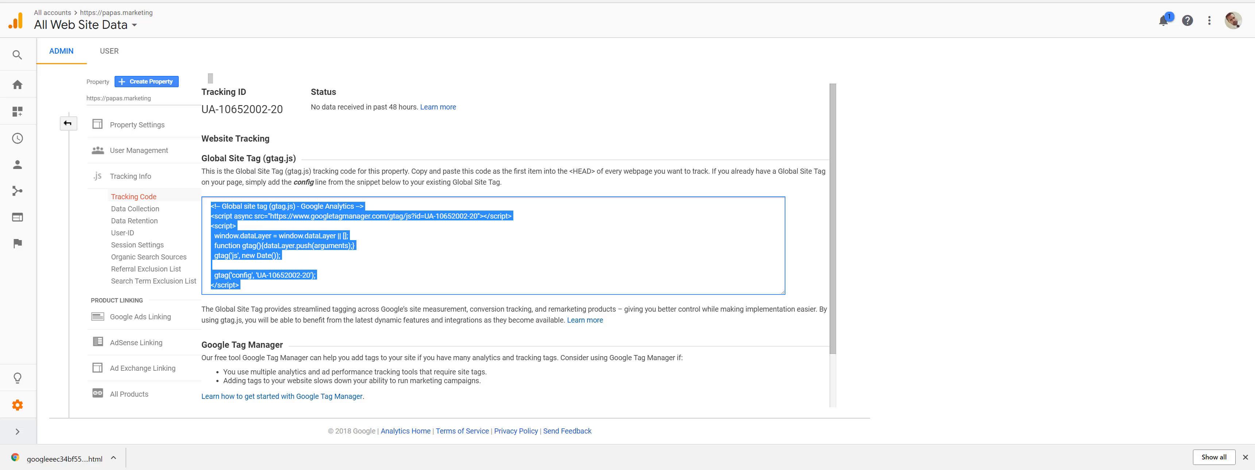
right_click(236, 240)
click(258, 249)
Switch to WordPress, paste the copied tracking code into the Add Code to Head plugin's Code field, and save the changes.
key(ctrl+Tab)
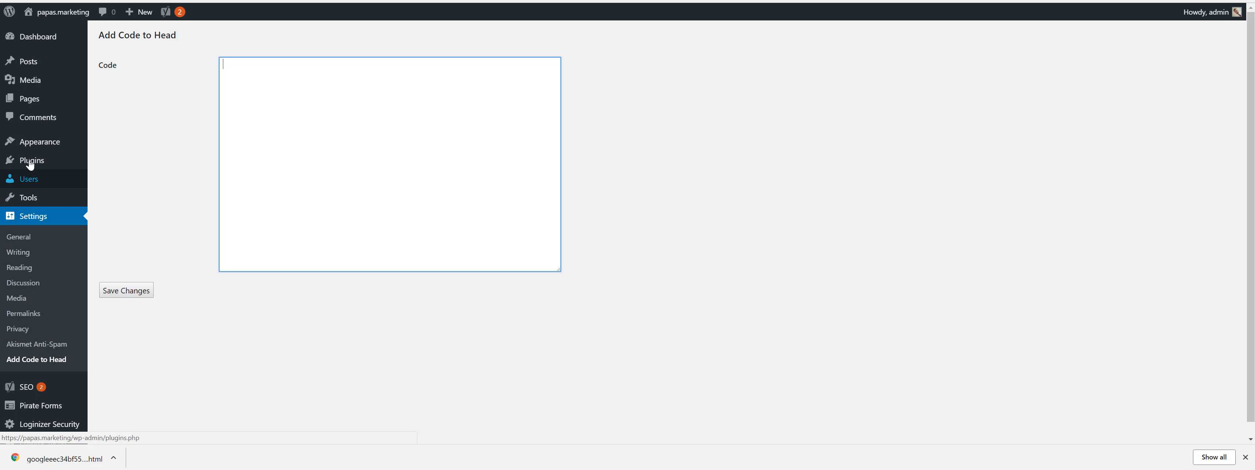
right_click(282, 85)
click(304, 171)
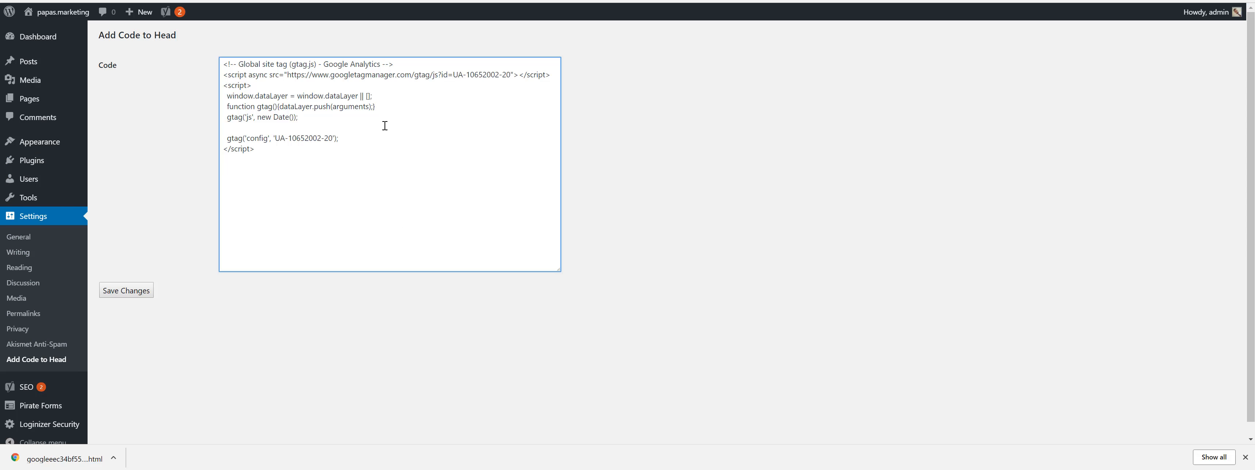
click(125, 294)
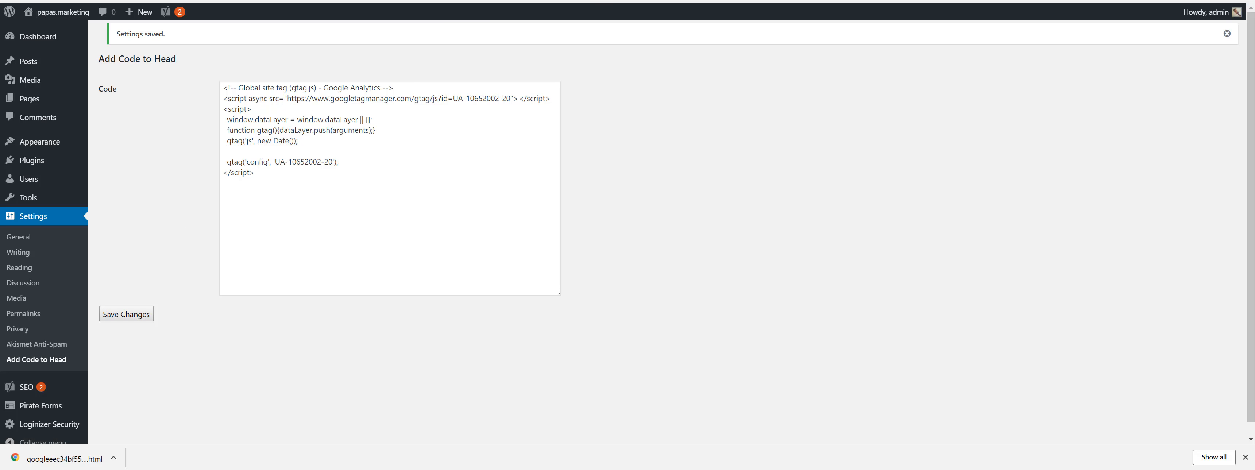
Return to Google Analytics and review the tracking code page of the papas.marketing property.
key(ctrl+Tab)
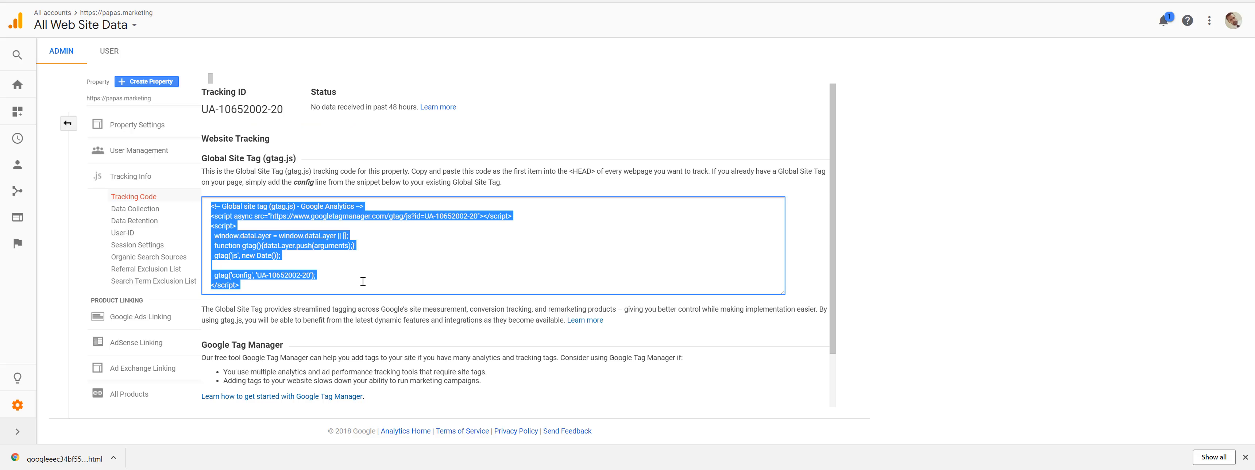
click(322, 265)
scroll(322, 266, down, 2)
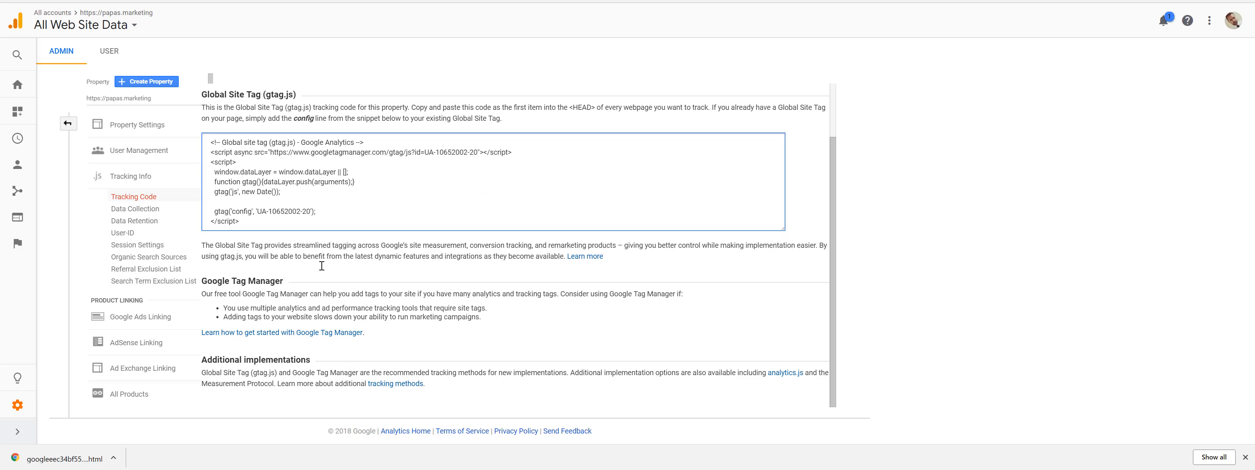
scroll(321, 266, up, 2)
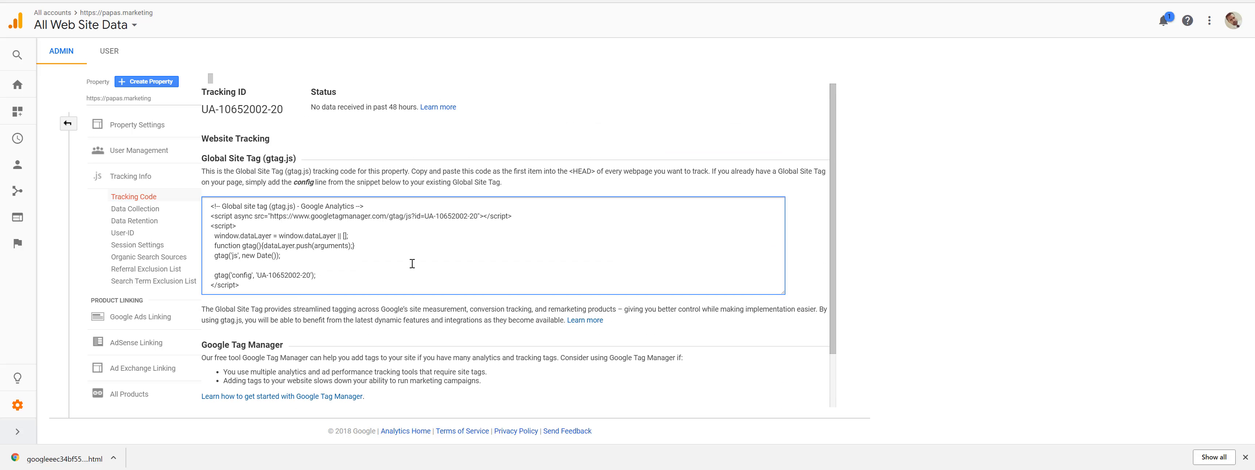